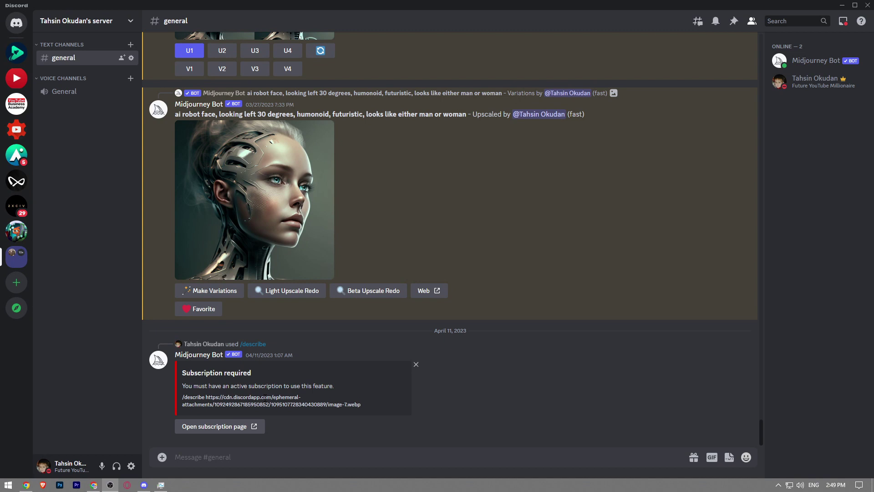
Log in to the YAGPDB control panel with Discord and authorize account access
left_click(26, 485)
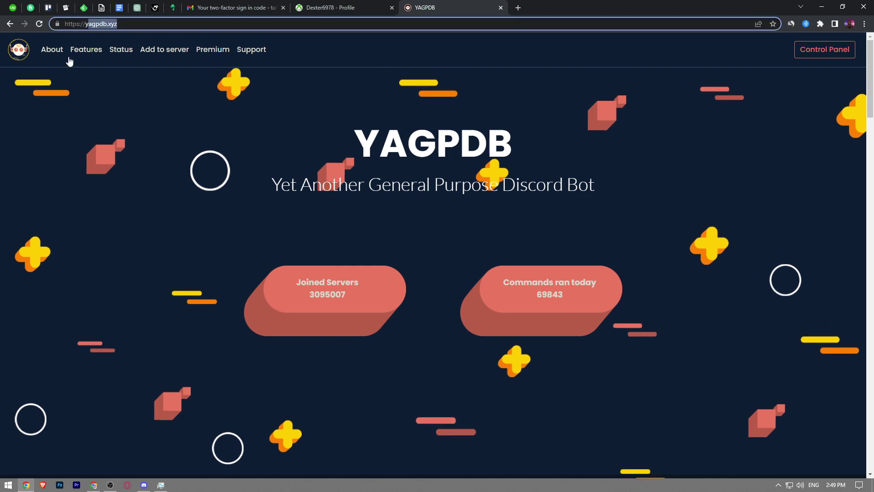
left_click(814, 58)
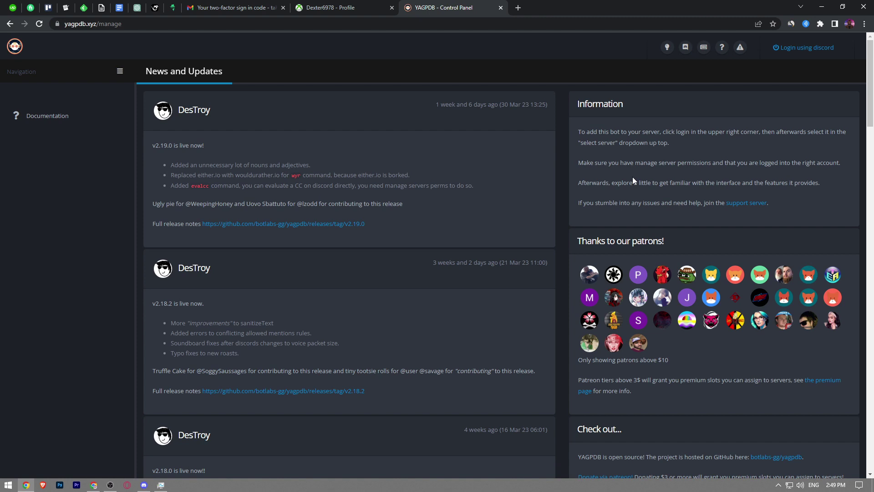
left_click(798, 49)
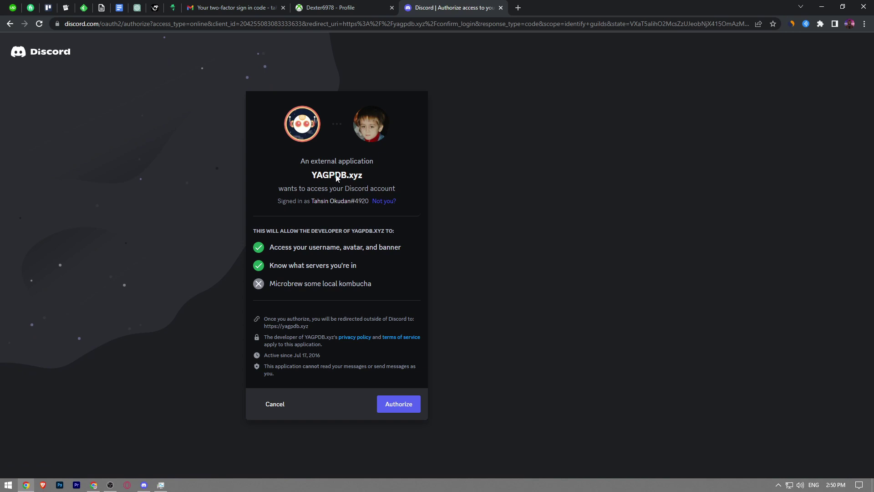
left_click(399, 404)
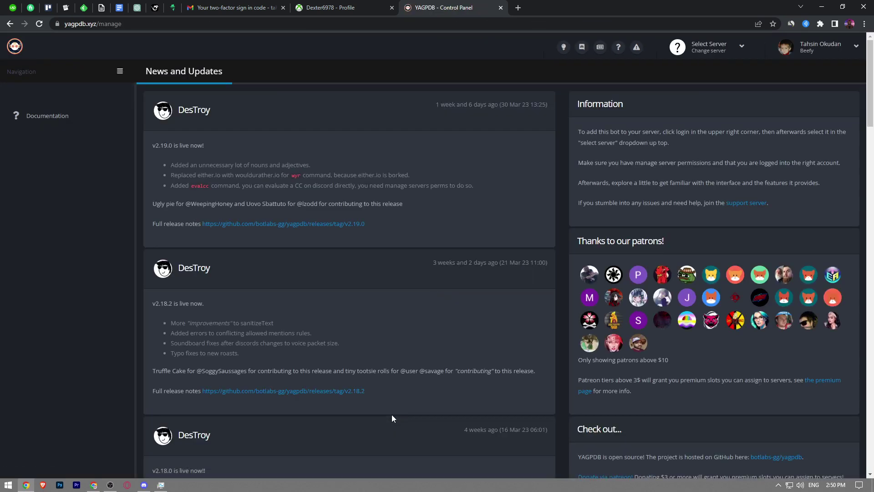
left_click(711, 52)
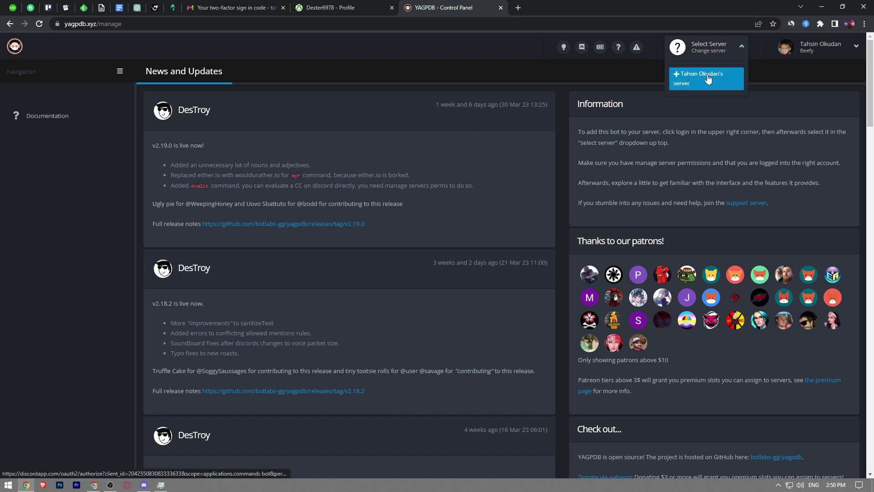
right_click(623, 68)
left_click(712, 53)
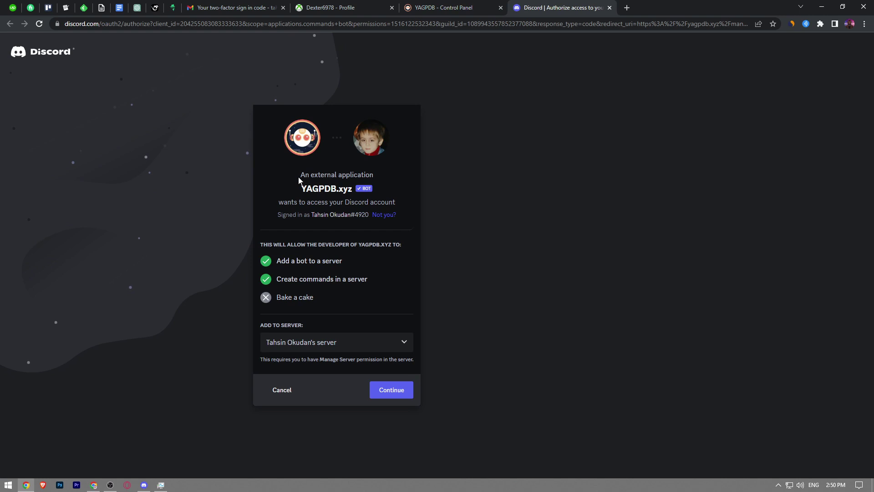
left_click(391, 389)
scroll(265, 203, "down", 6)
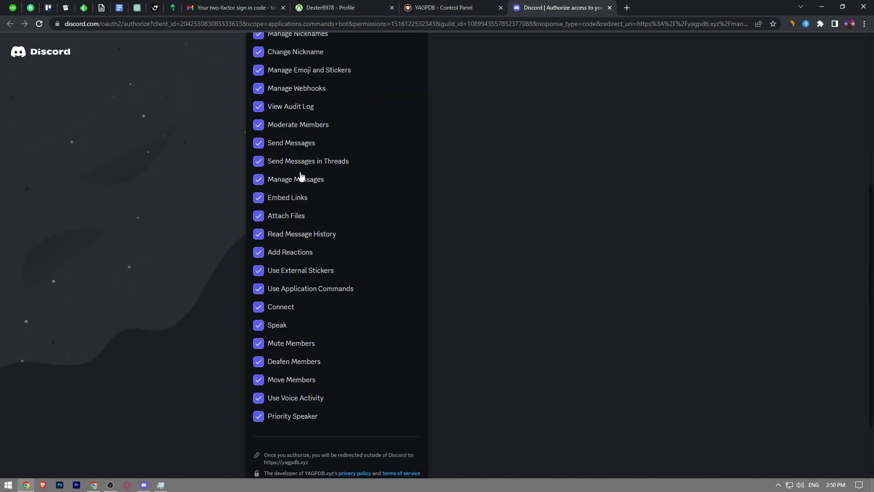
scroll(338, 267, "up", 5)
scroll(294, 303, "down", 2)
scroll(294, 304, "down", 6)
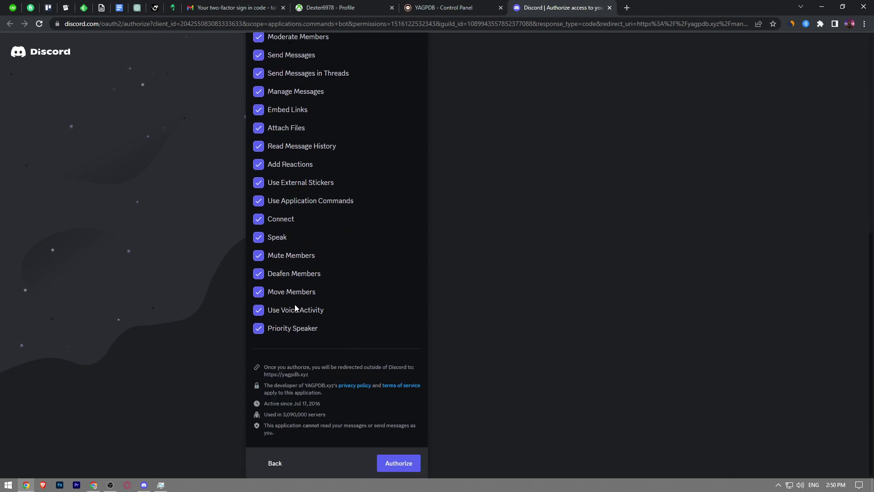
scroll(301, 307, "up", 10)
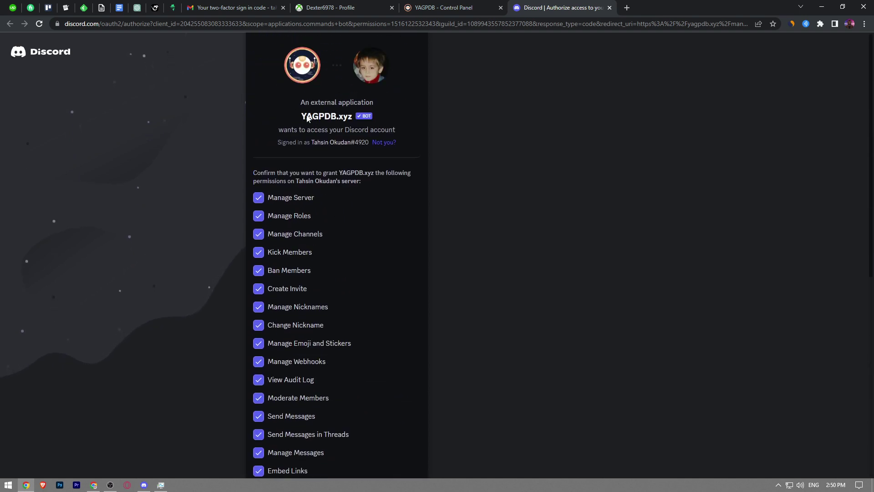
scroll(352, 279, "down", 10)
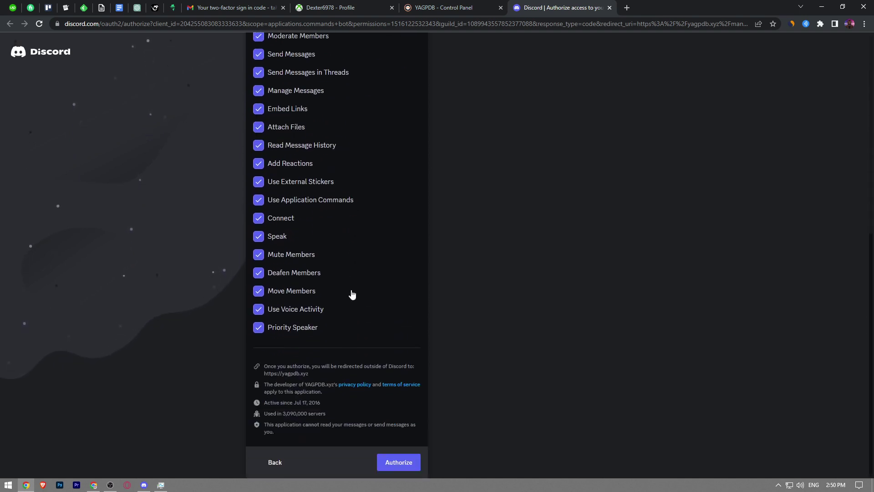
scroll(353, 293, "up", 10)
scroll(352, 293, "down", 10)
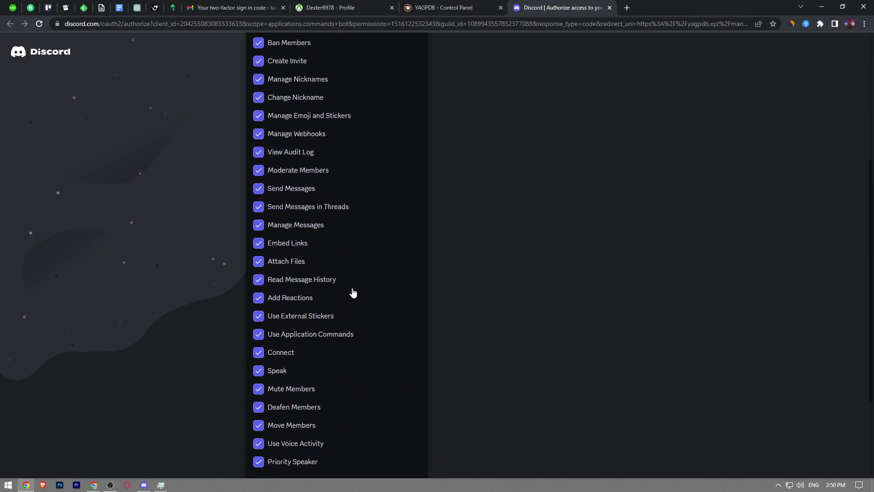
left_click(402, 466)
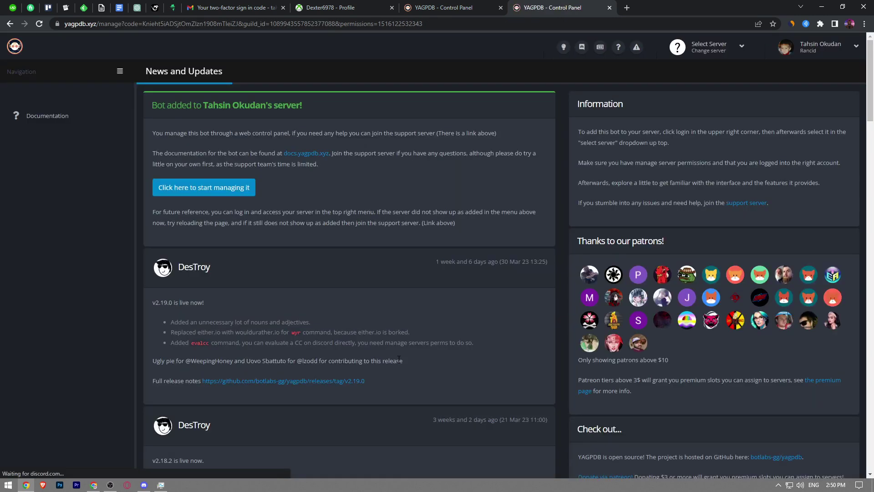
Reload the control panel and return to Discord to see YAGPDB.xyz online
right_click(320, 170)
left_click(403, 197)
left_click(144, 485)
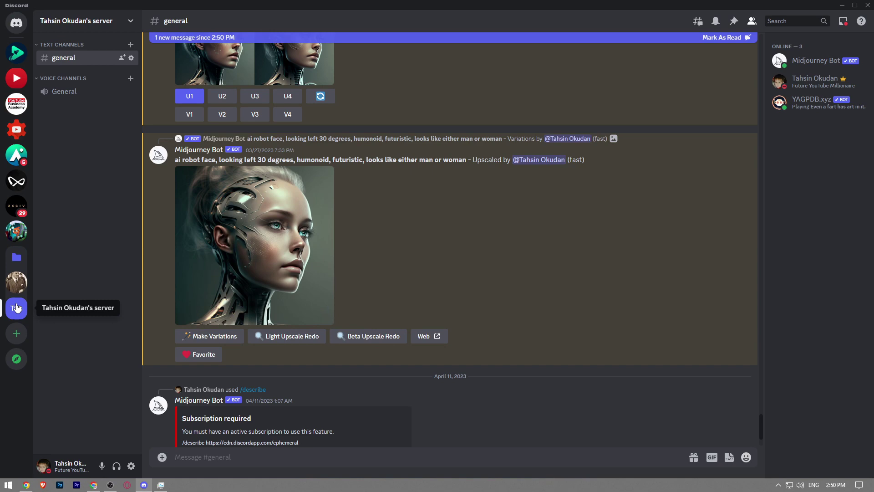
Create and save an orange 'New Member' role in server settings, then return to YAGPDB
right_click(16, 311)
mouse_move(46, 362)
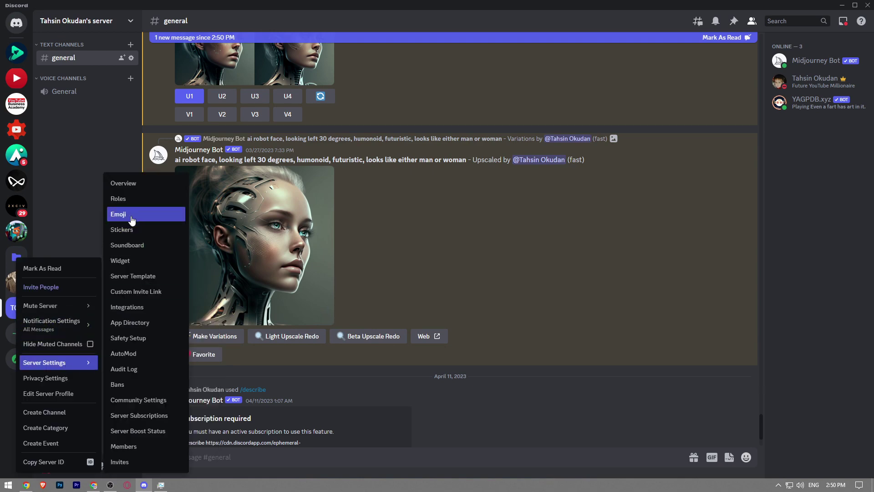
left_click(133, 199)
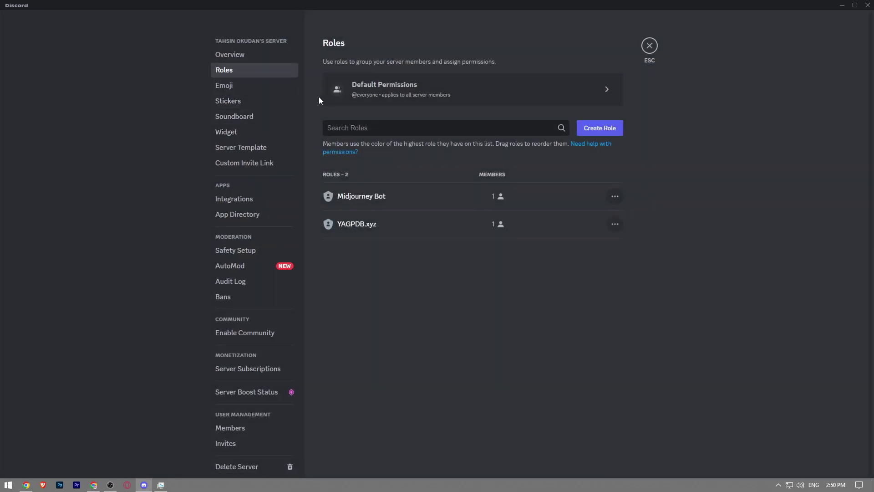
left_click(600, 128)
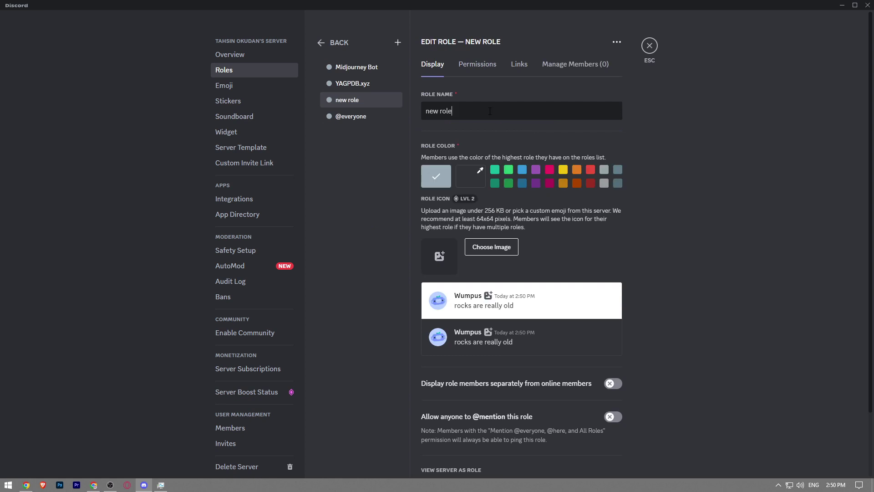
key("ctrl+a")
type("New Member")
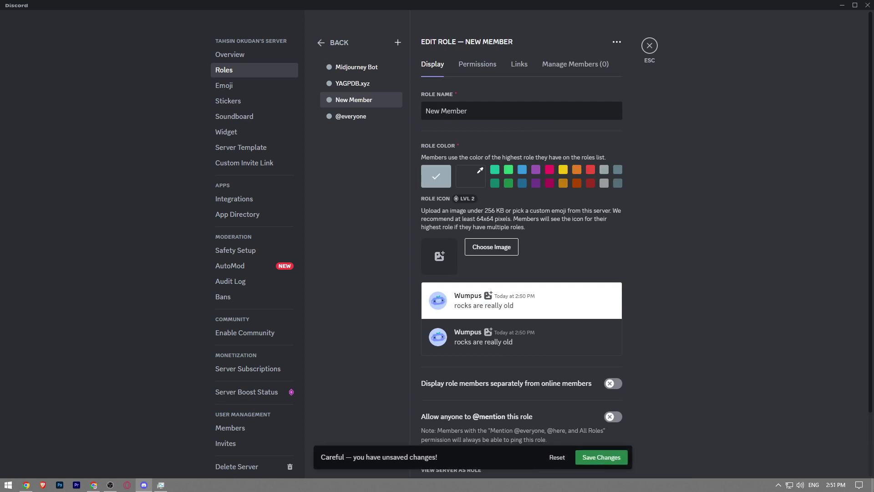
left_click(579, 169)
scroll(546, 287, "down", 2)
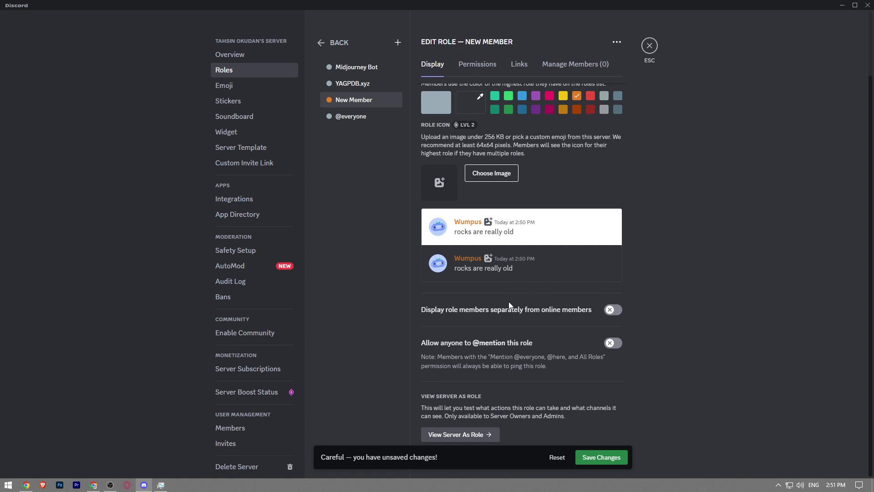
scroll(515, 397, "up", 2)
scroll(547, 341, "up", 1)
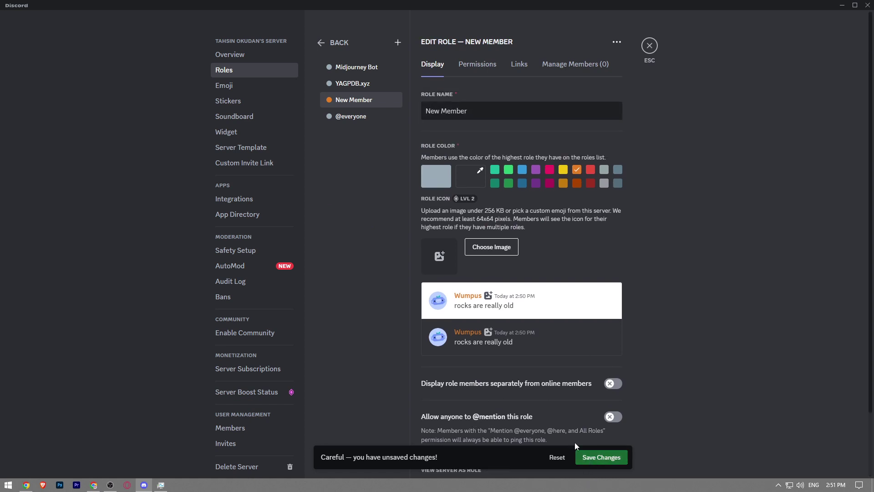
left_click(601, 457)
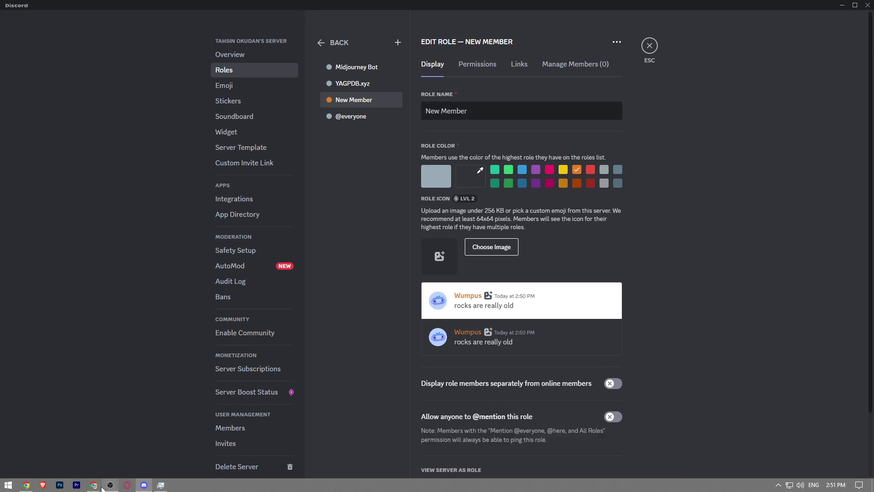
left_click(26, 485)
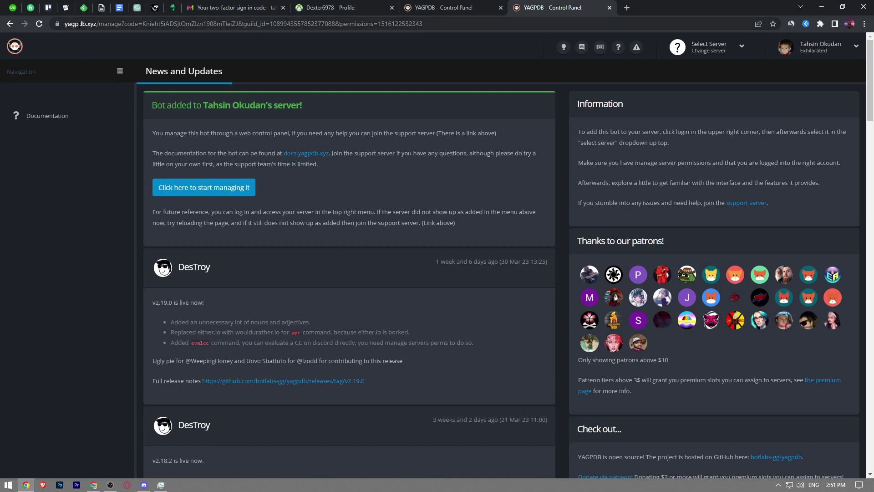
left_click(40, 24)
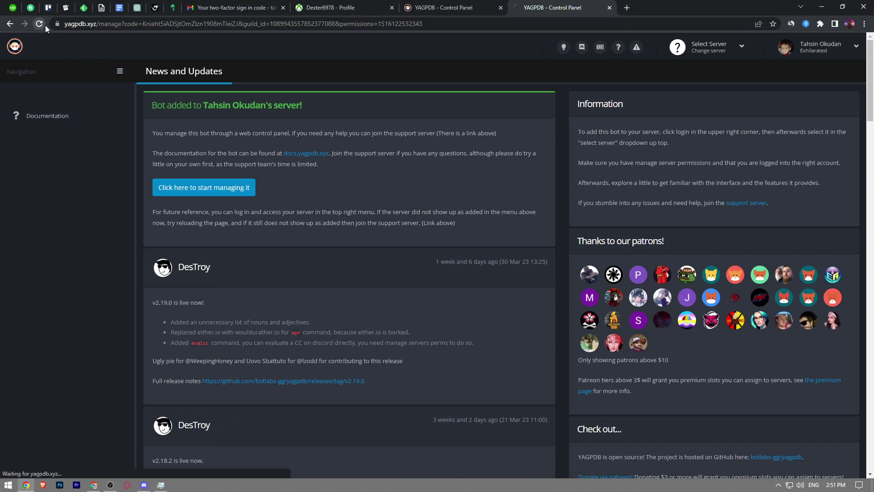
left_click(120, 72)
left_click(710, 46)
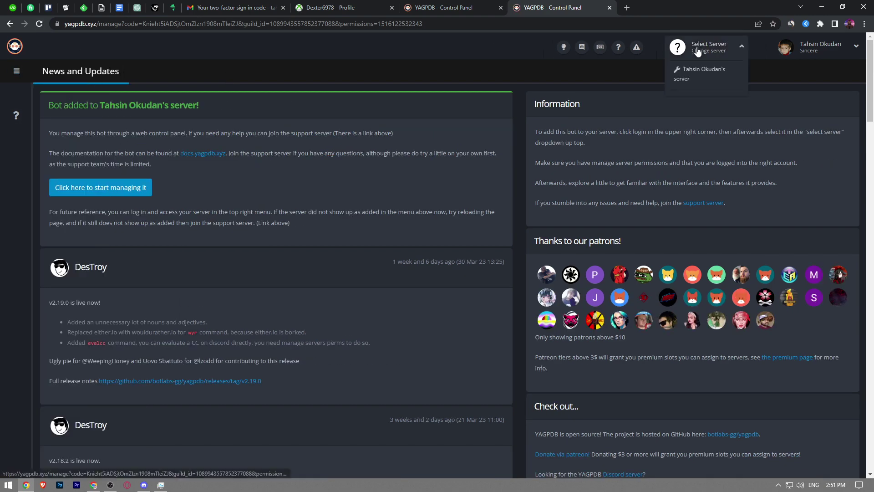
left_click(700, 65)
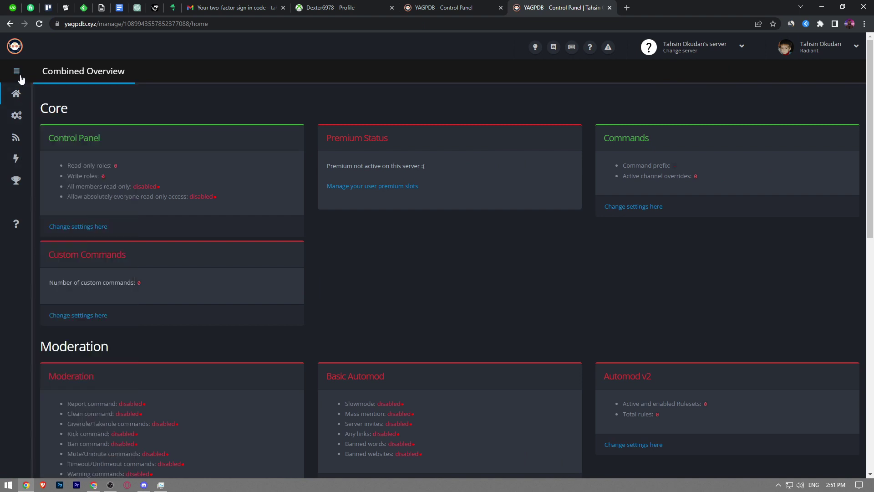
left_click(16, 71)
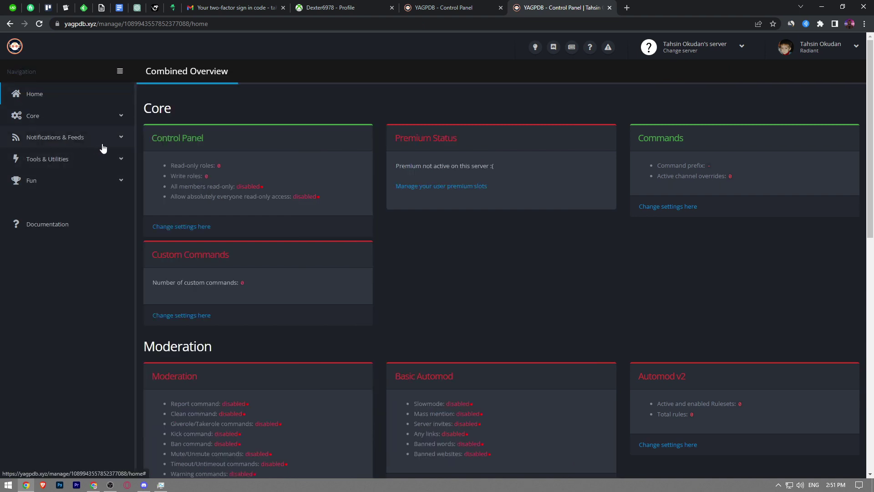
left_click(101, 163)
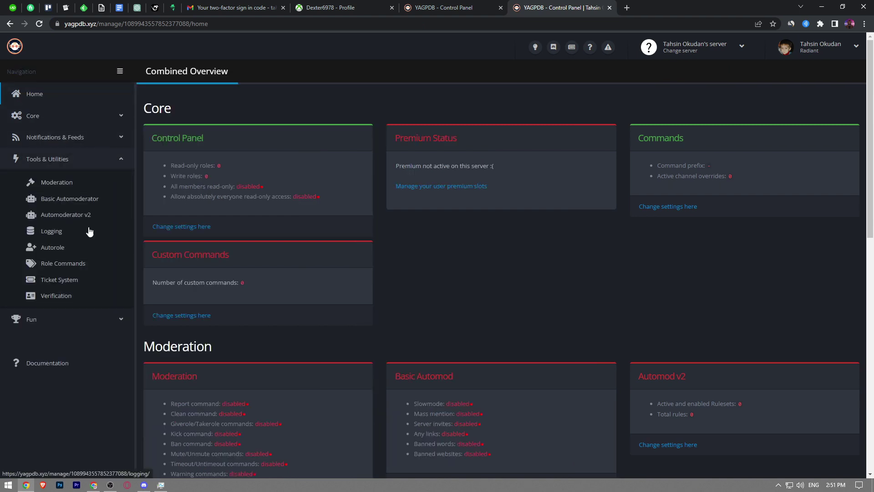
Set Autorole to automatically assign the New Member role and save it
left_click(30, 249)
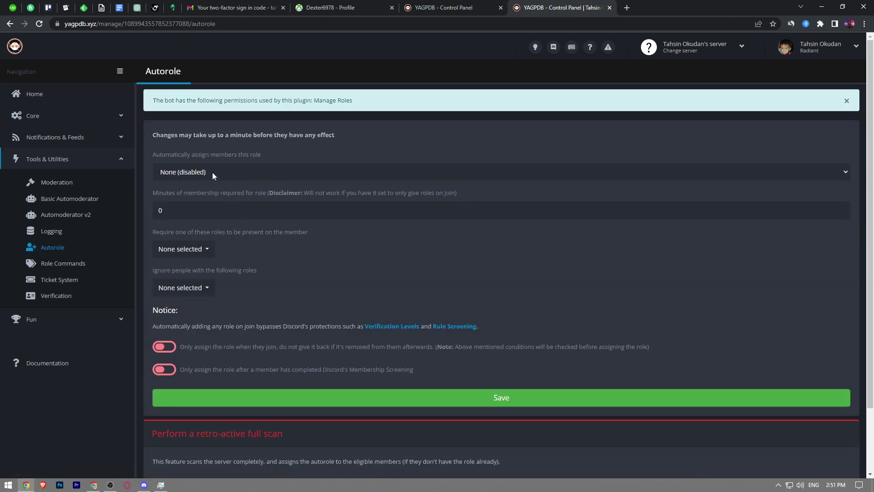
left_click_drag(153, 155, 268, 155)
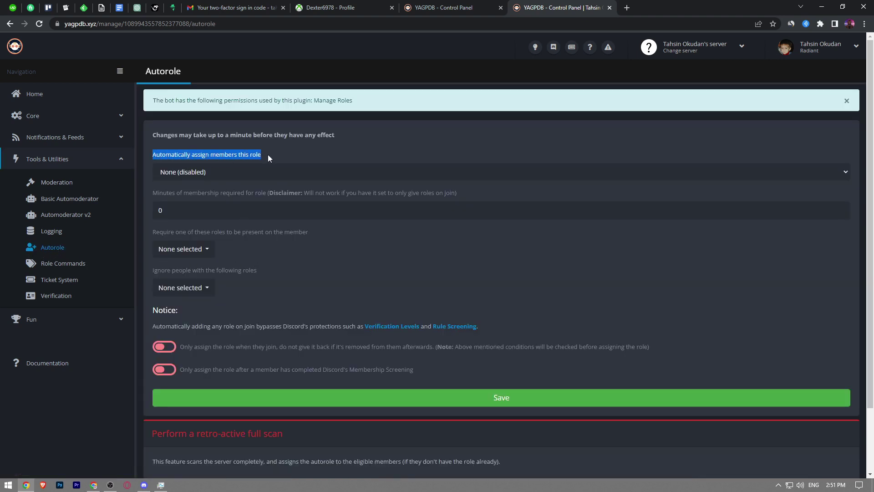
left_click(219, 172)
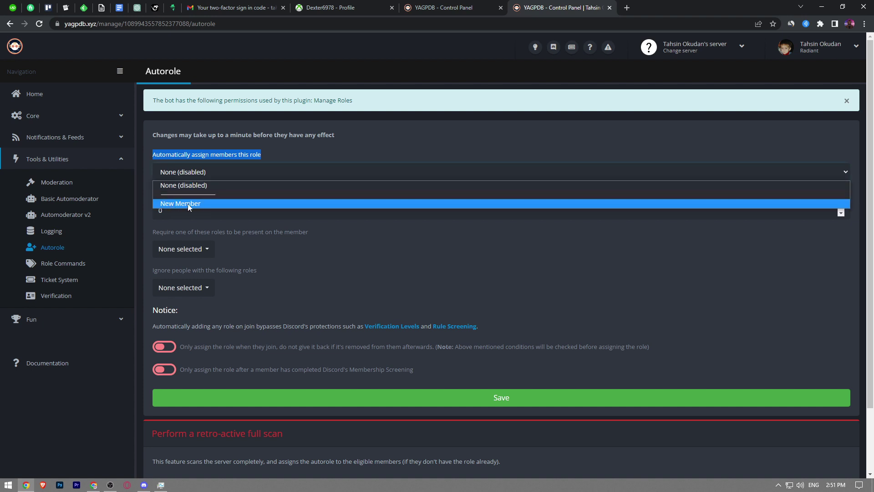
left_click(177, 204)
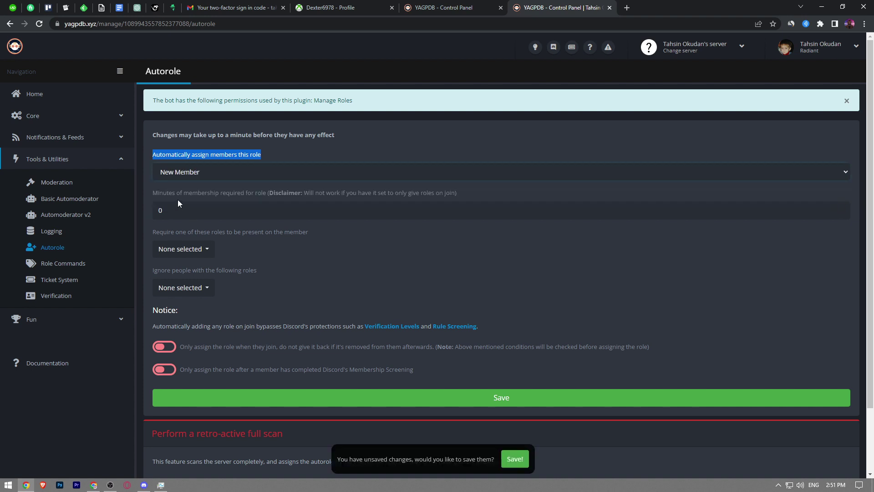
left_click(515, 459)
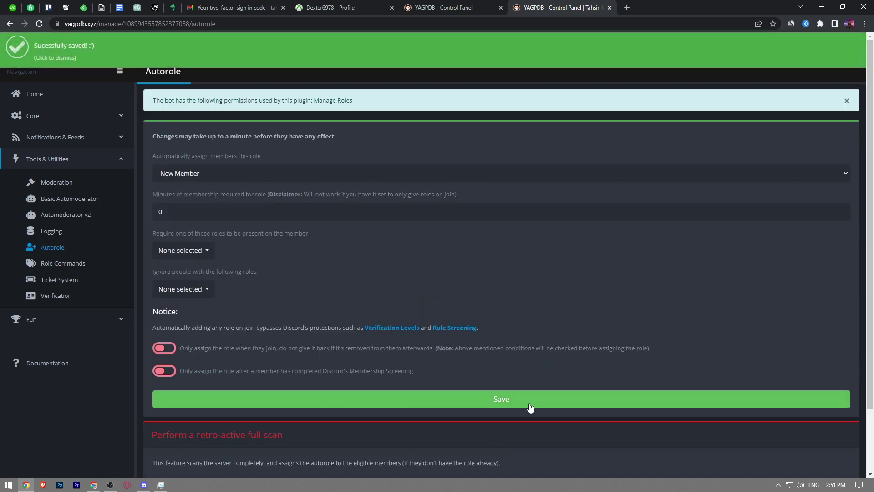
left_click(486, 407)
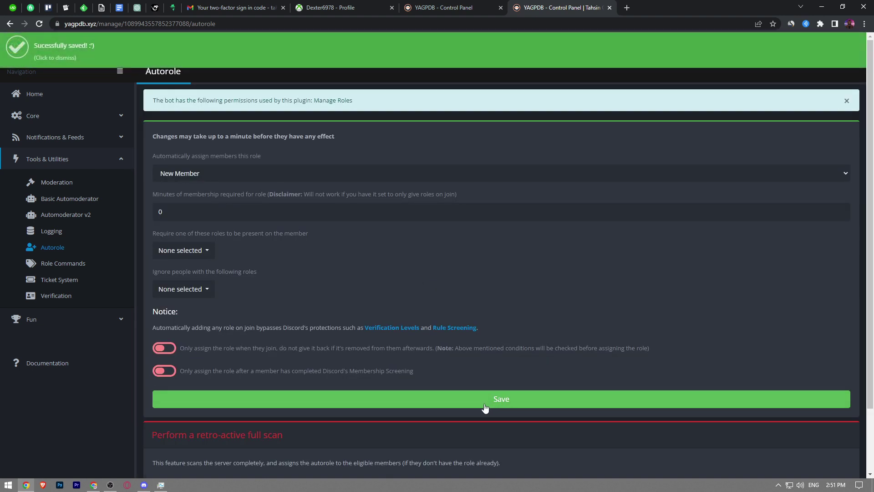